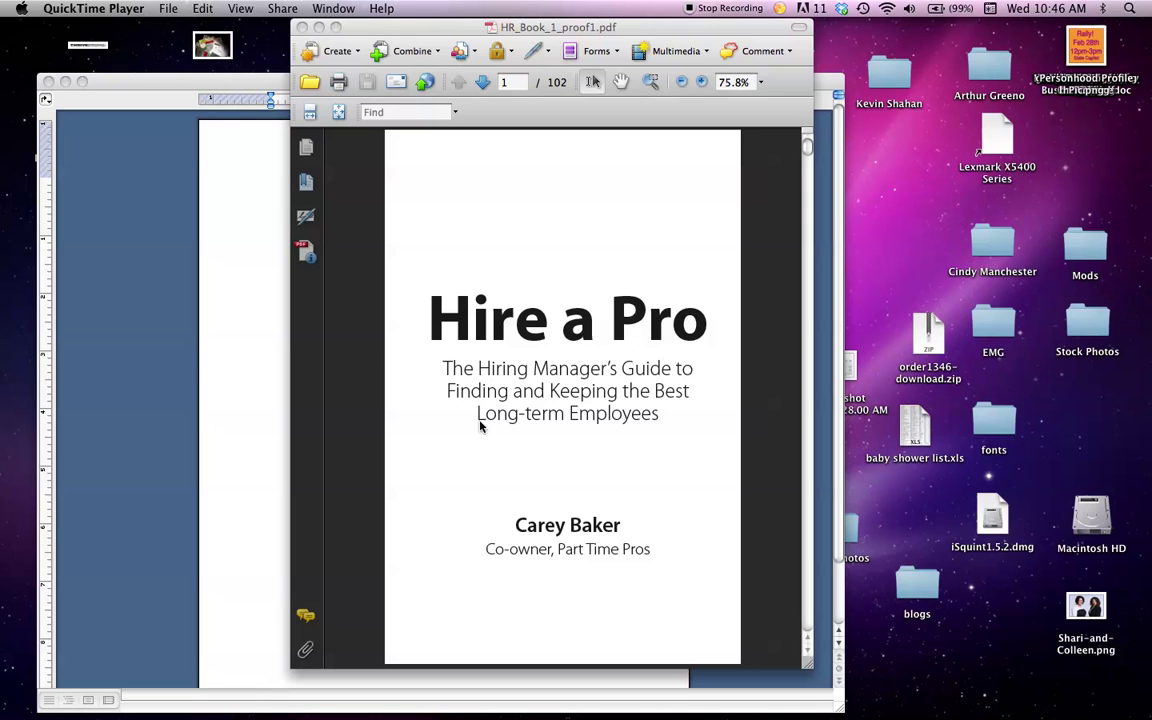
- Add a sticky note on the page 2 "Copyright" heading reading "Need to add copyright page."
{"action": "left_click", "coordinate": [532, 29]}
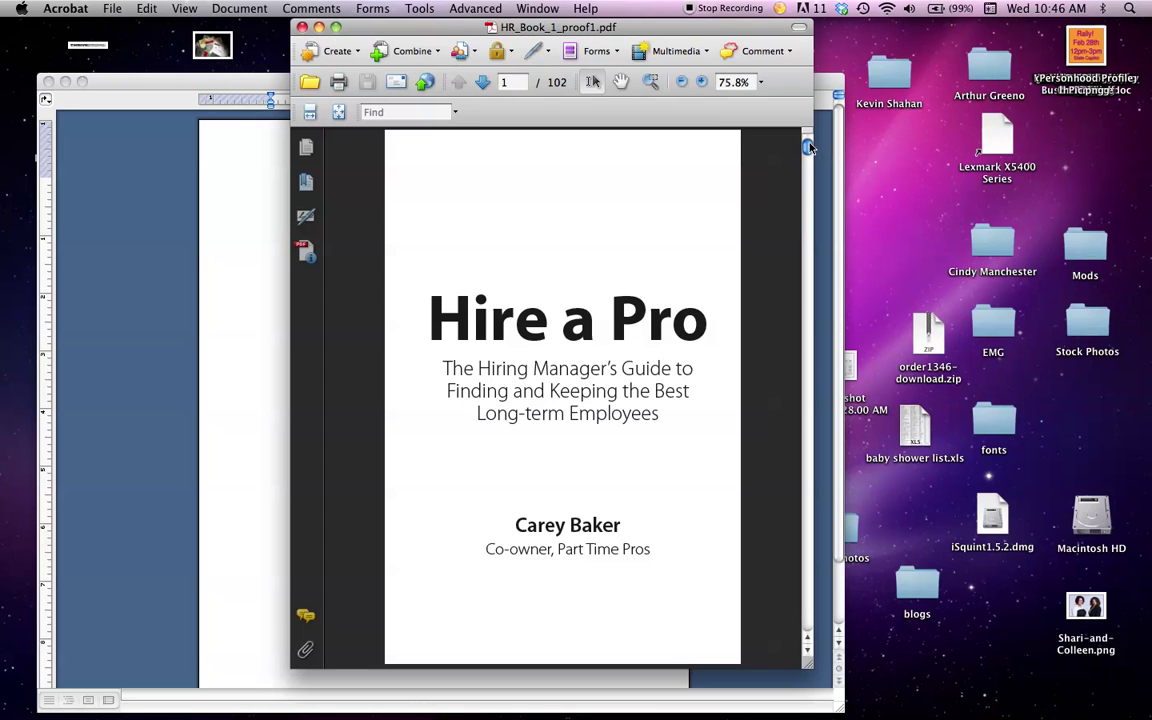
{"action": "left_click_drag", "start_coordinate": [808, 148], "coordinate": [809, 150]}
{"action": "left_click_drag", "start_coordinate": [619, 371], "coordinate": [492, 372]}
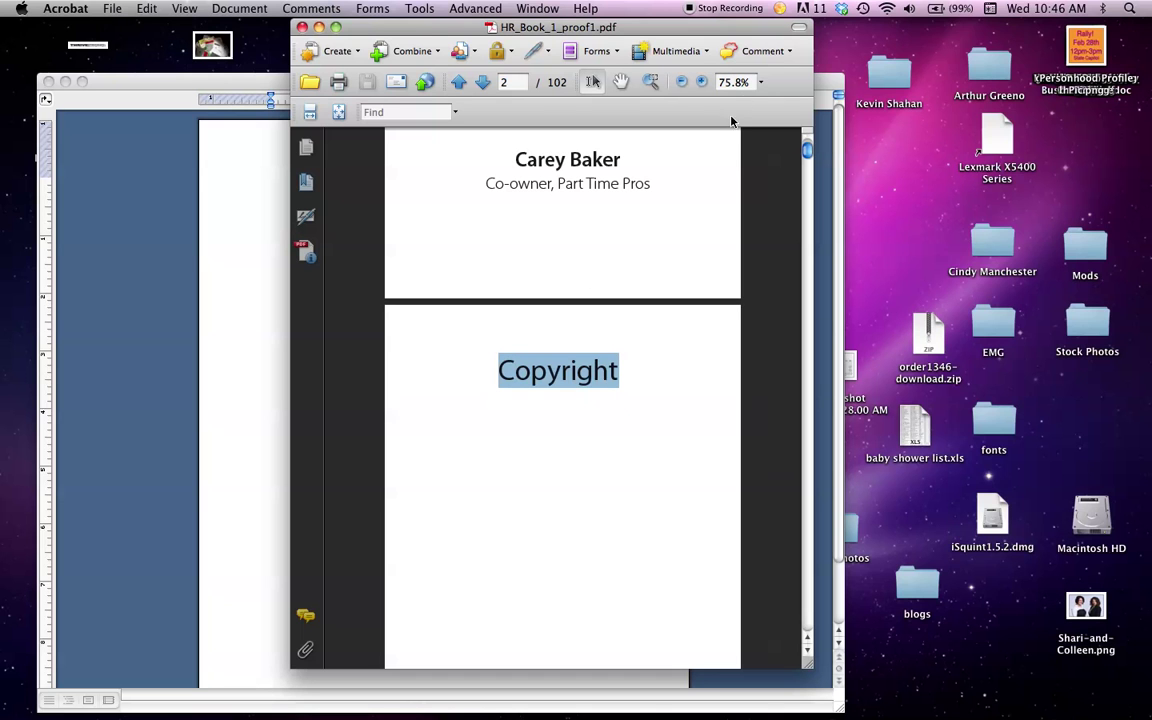
{"action": "left_click", "coordinate": [760, 50]}
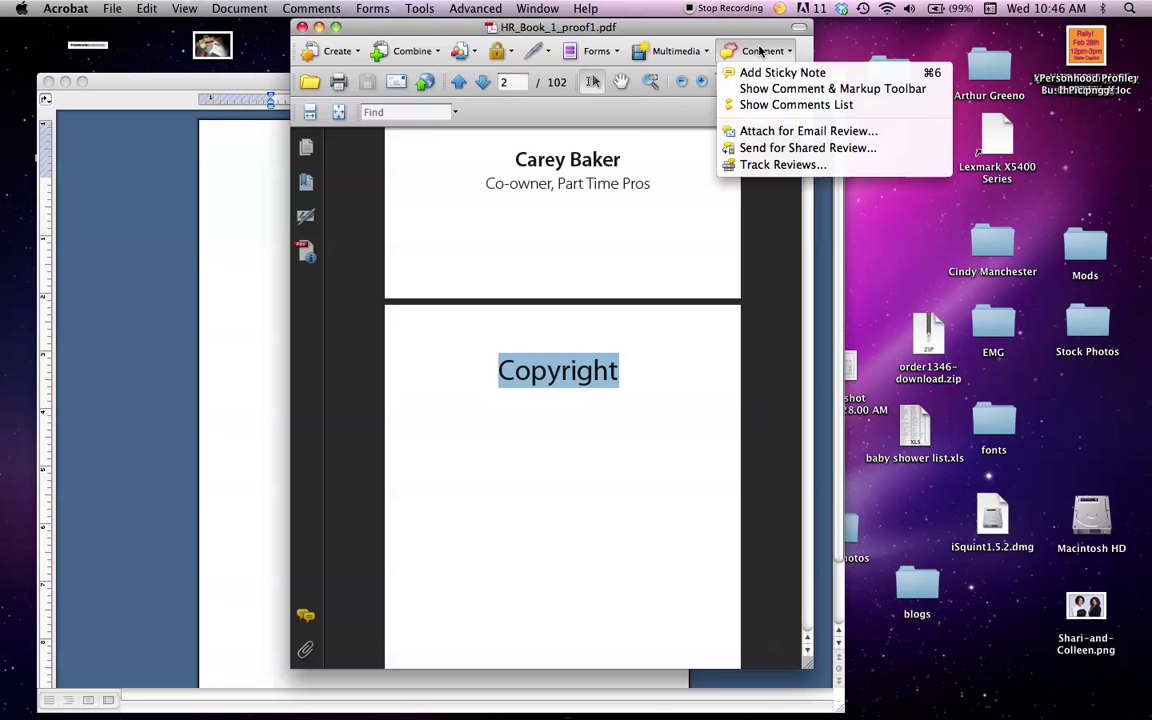
{"action": "left_click", "coordinate": [760, 75]}
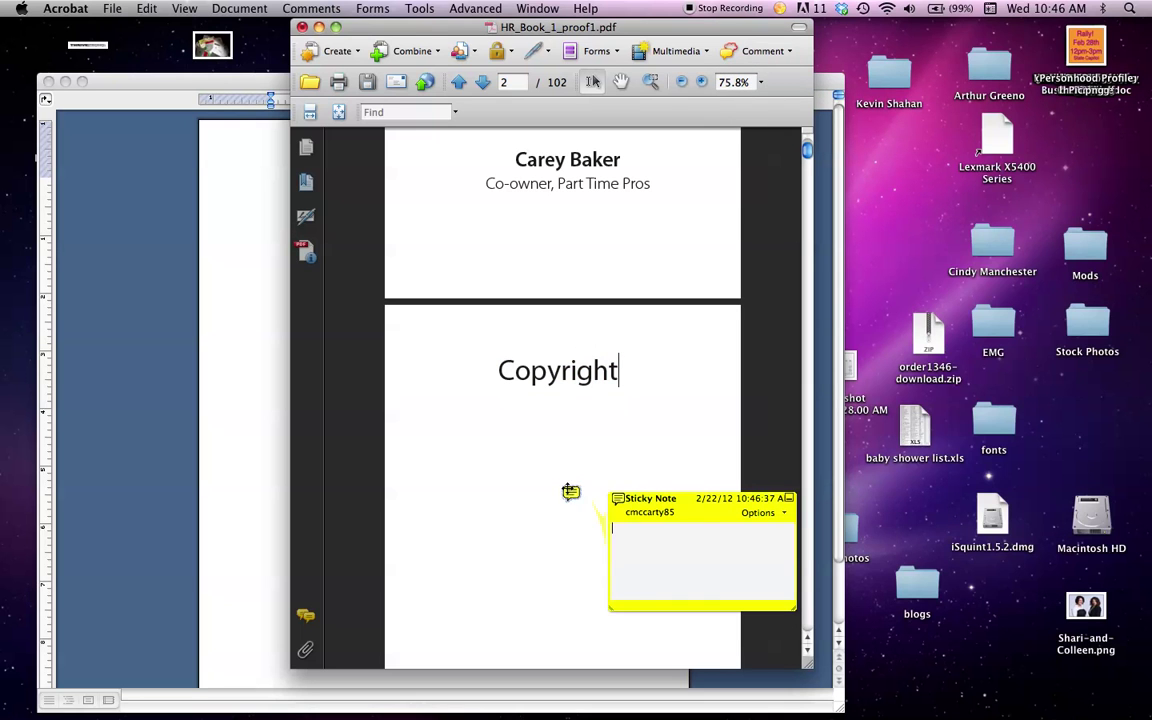
{"action": "right_click", "coordinate": [571, 493]}
{"action": "left_click", "coordinate": [617, 372]}
{"action": "left_click_drag", "start_coordinate": [565, 487], "coordinate": [500, 367]}
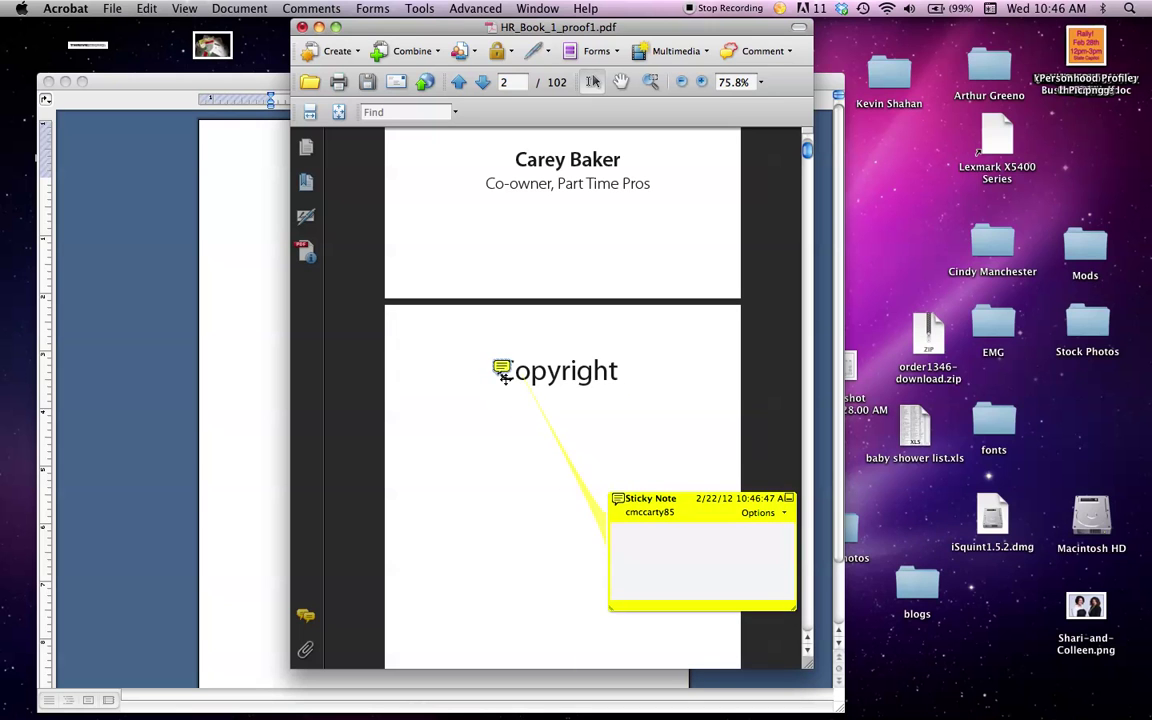
{"action": "left_click", "coordinate": [646, 540]}
{"action": "type", "text": "Need to add copyright page."}
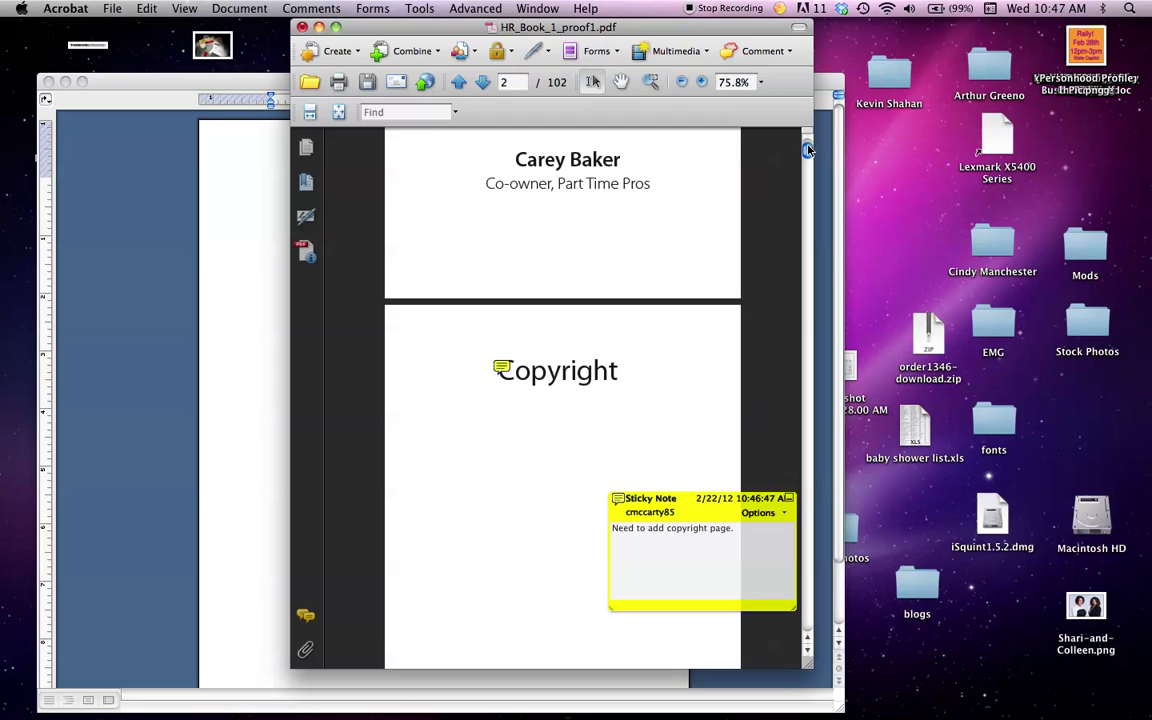
- Switch to Adobe Reader and open the recent file HR_Book_1_proof1.pdf
{"action": "mouse_move", "coordinate": [808, 149]}
{"action": "left_mouse_down"}
{"action": "mouse_move", "coordinate": [808, 175]}
{"action": "mouse_move", "coordinate": [808, 147]}
{"action": "left_mouse_up"}
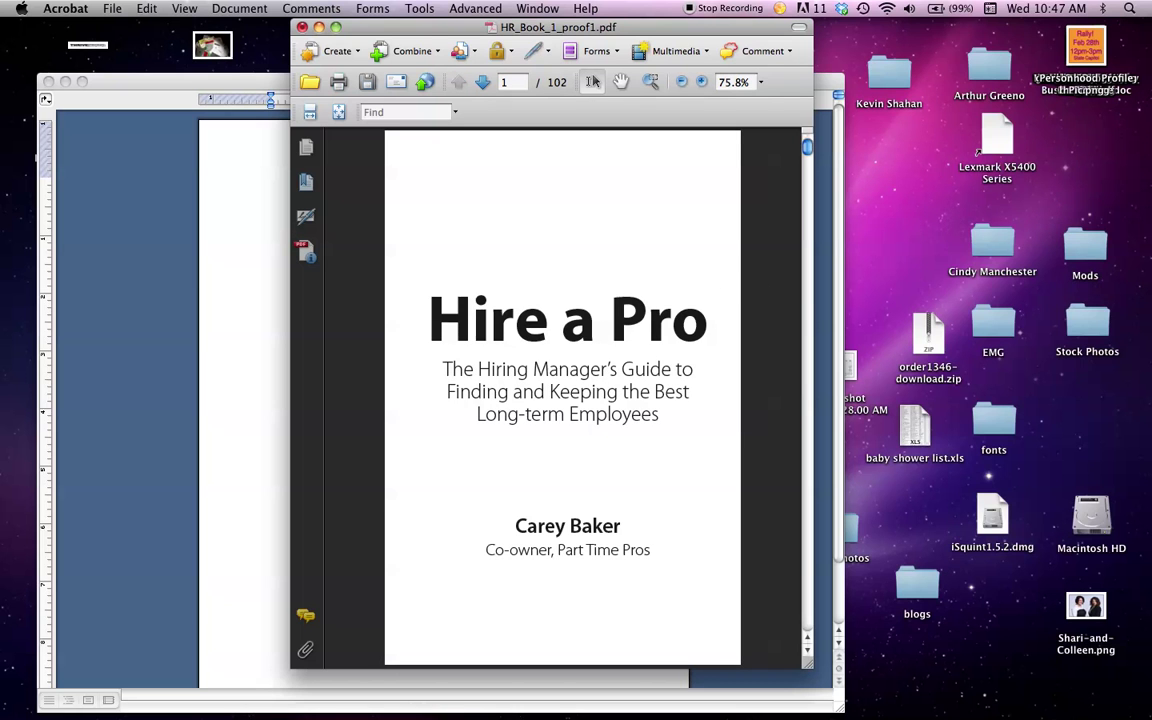
{"action": "mouse_move", "coordinate": [715, 705]}
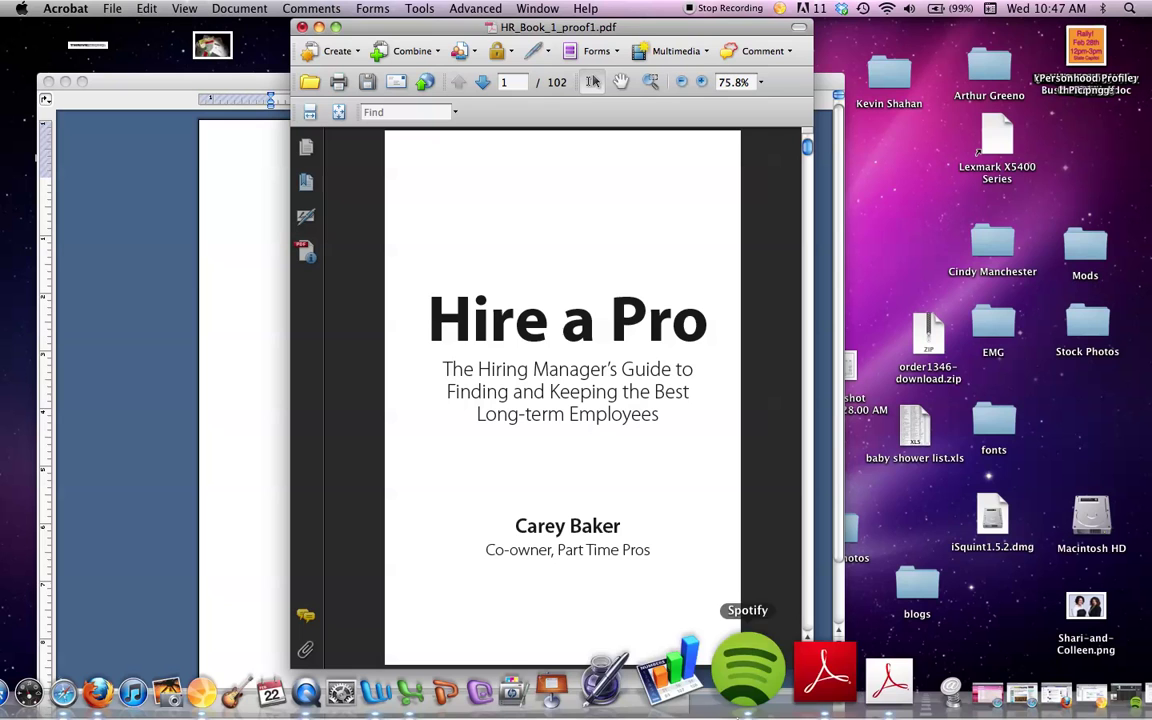
{"action": "left_click", "coordinate": [767, 703]}
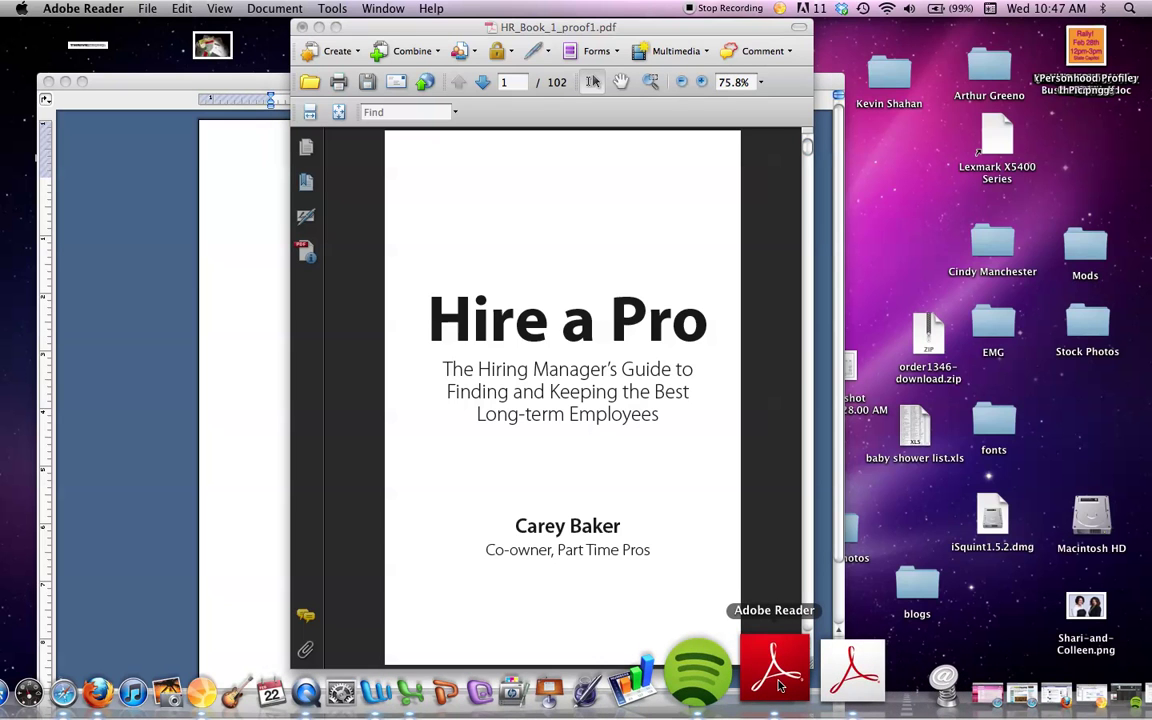
{"action": "left_click", "coordinate": [99, 12]}
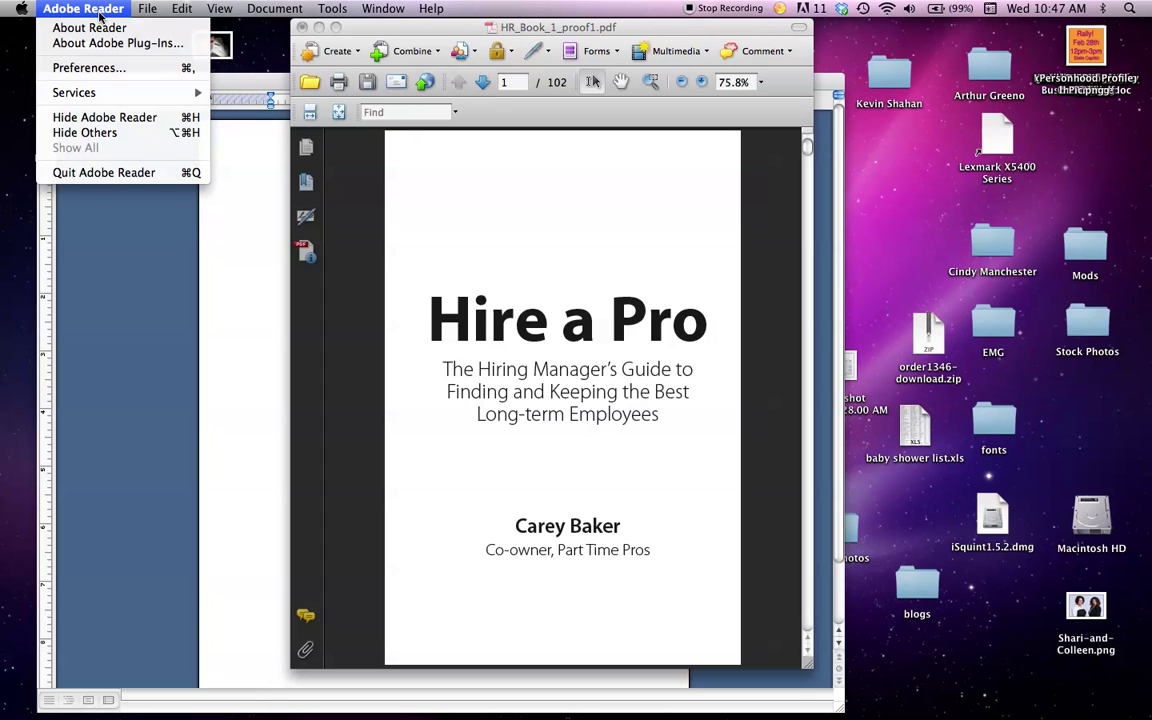
{"action": "mouse_move", "coordinate": [147, 9]}
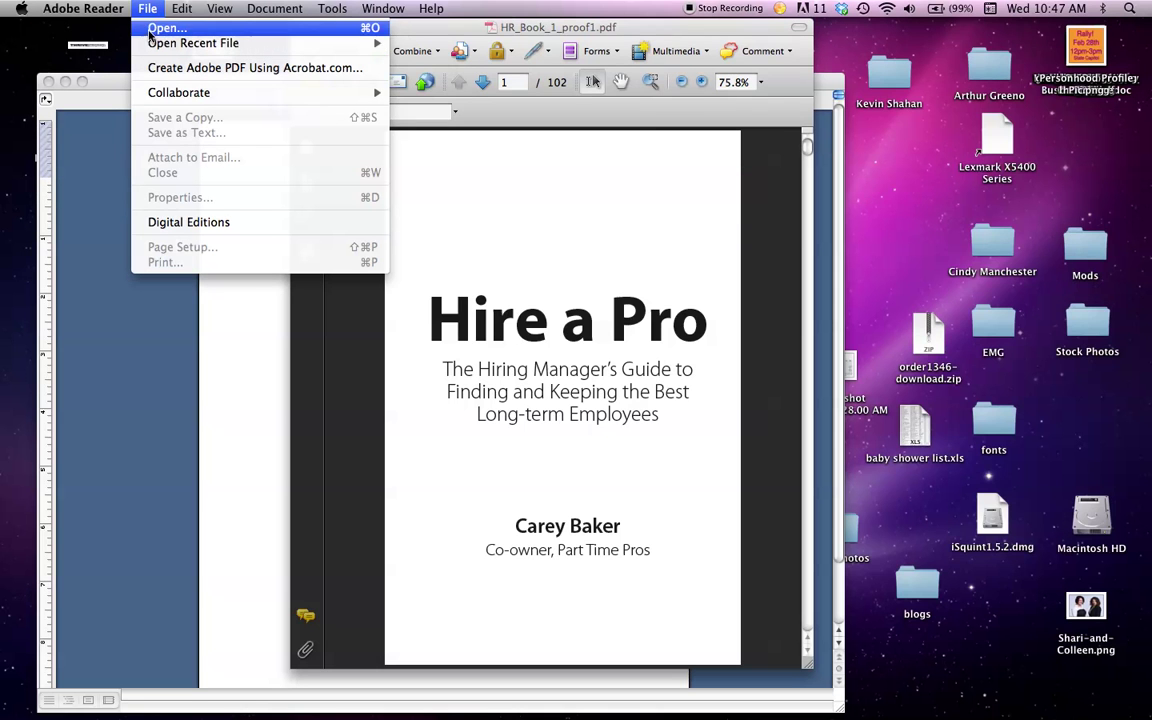
{"action": "mouse_move", "coordinate": [152, 46]}
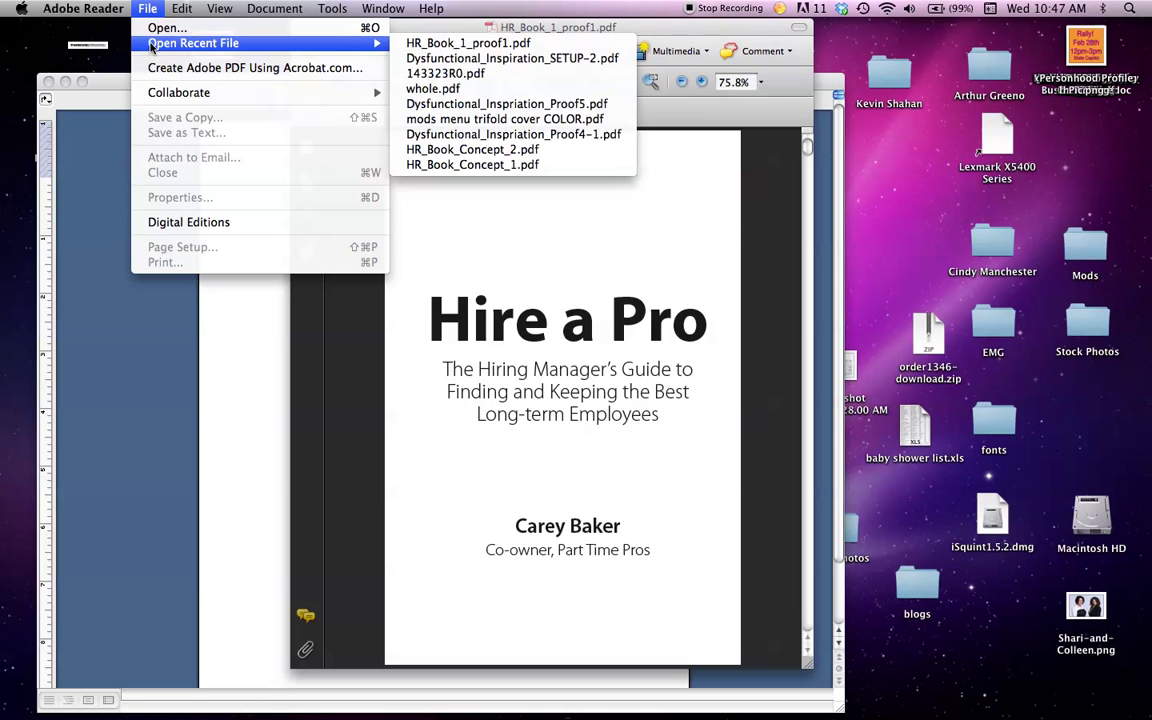
{"action": "left_click", "coordinate": [422, 43]}
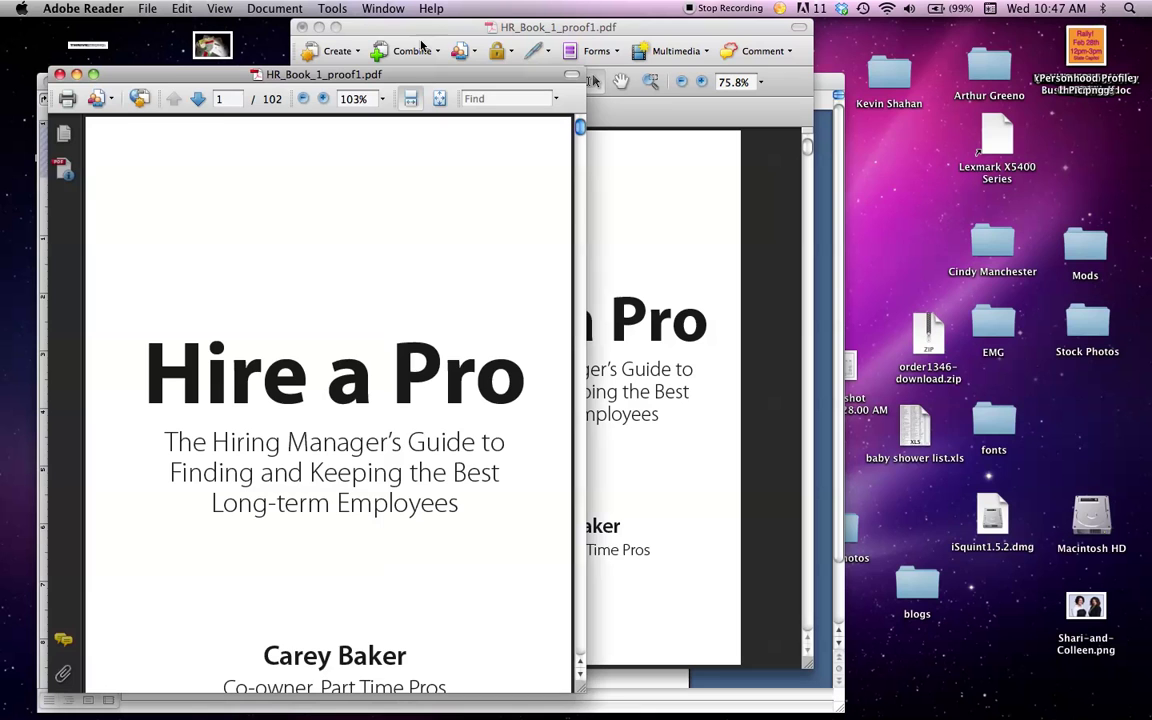
- Close the Acrobat copy of HR_Book_1_proof1.pdf, saving the changes
{"action": "left_click", "coordinate": [416, 27]}
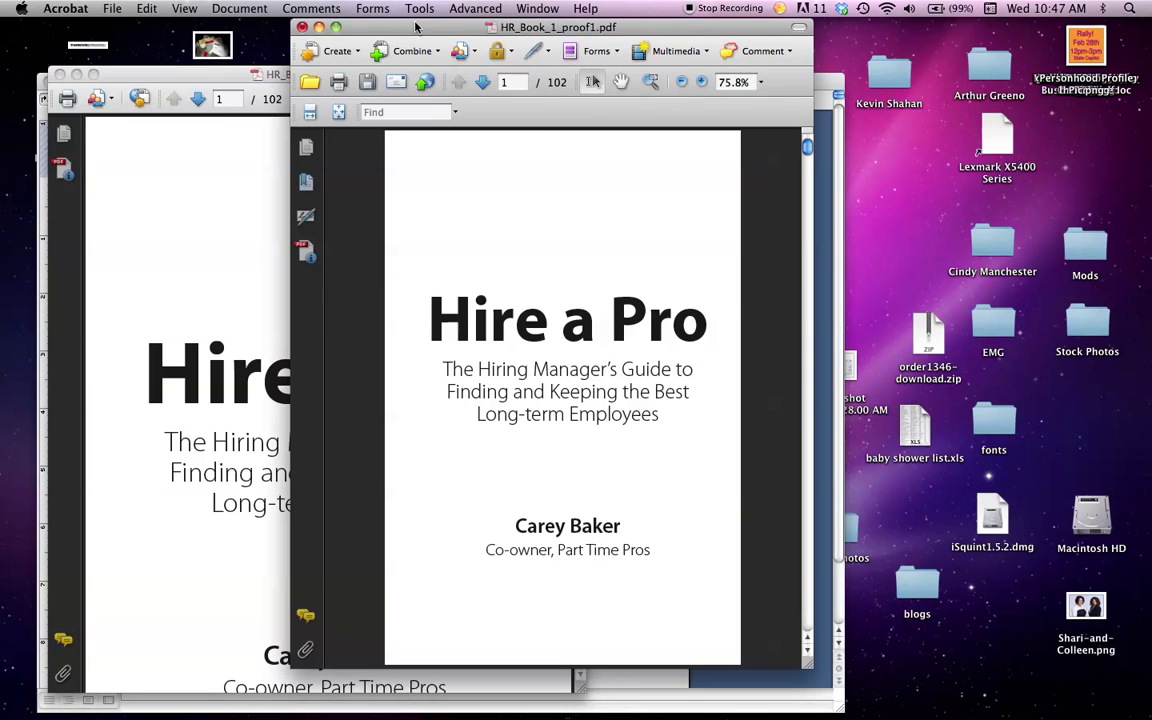
{"action": "left_click", "coordinate": [301, 29]}
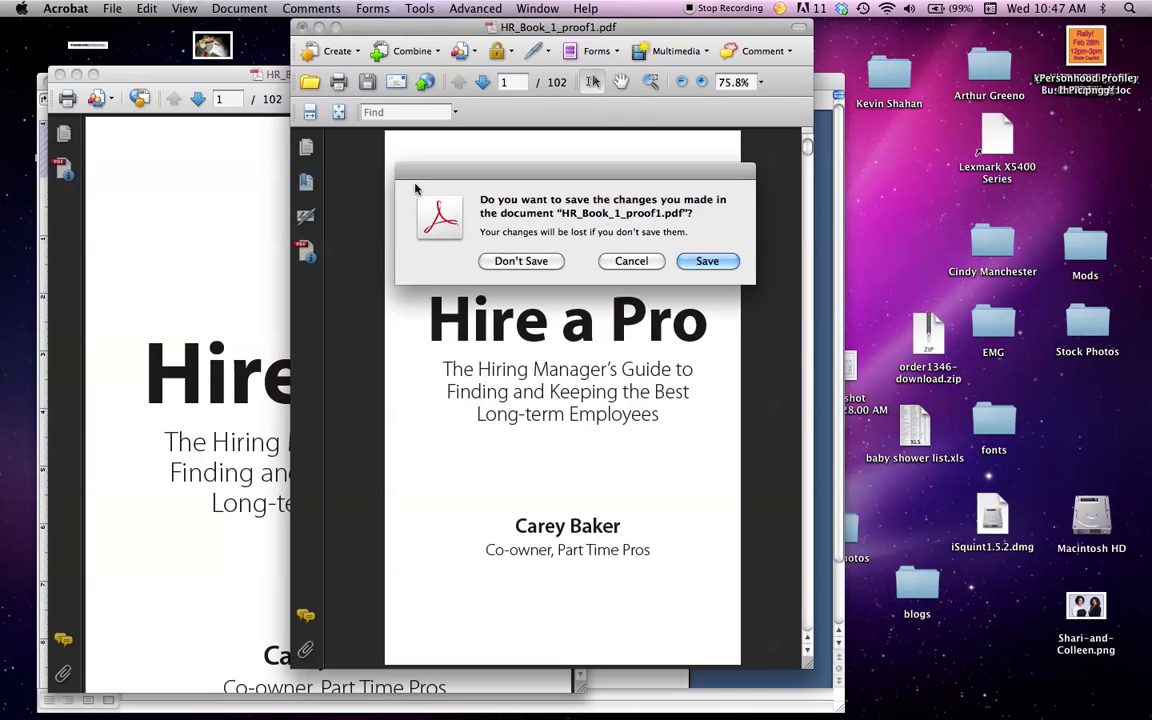
{"action": "left_click", "coordinate": [703, 260]}
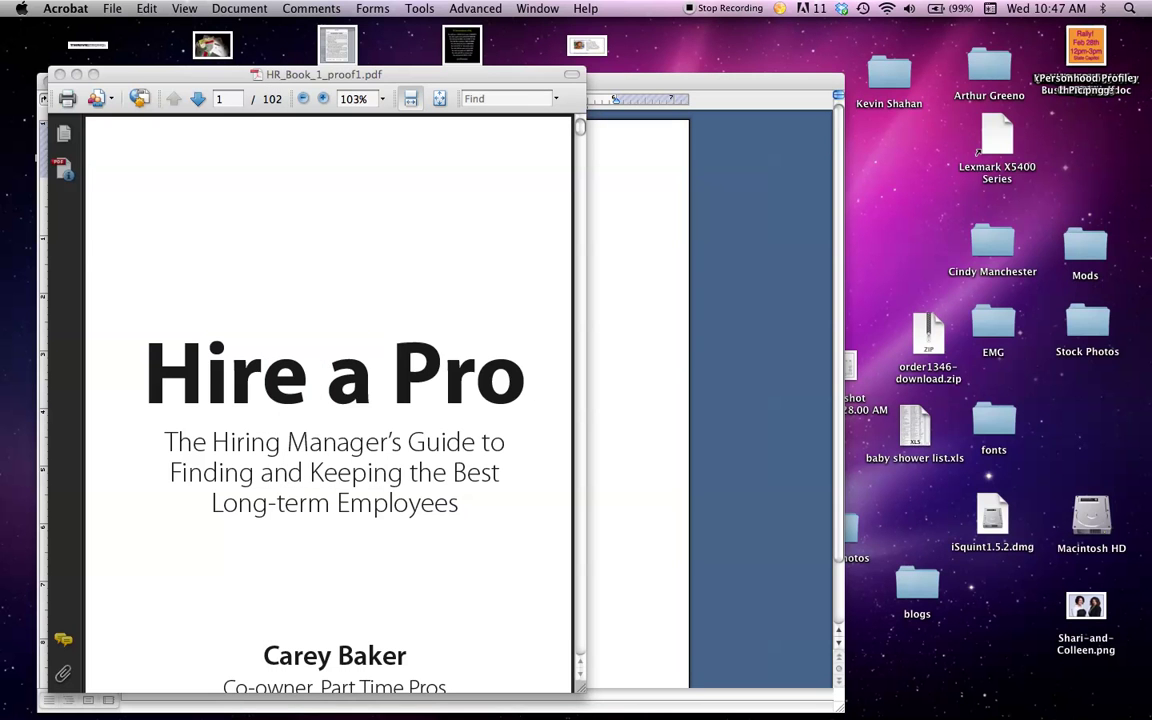
- Arrange the blank Word document and the Reader proof side by side, and reduce the proof's zoom to 81.2%
{"action": "left_click_drag", "start_coordinate": [503, 74], "coordinate": [763, 25]}
{"action": "left_click", "coordinate": [242, 268]}
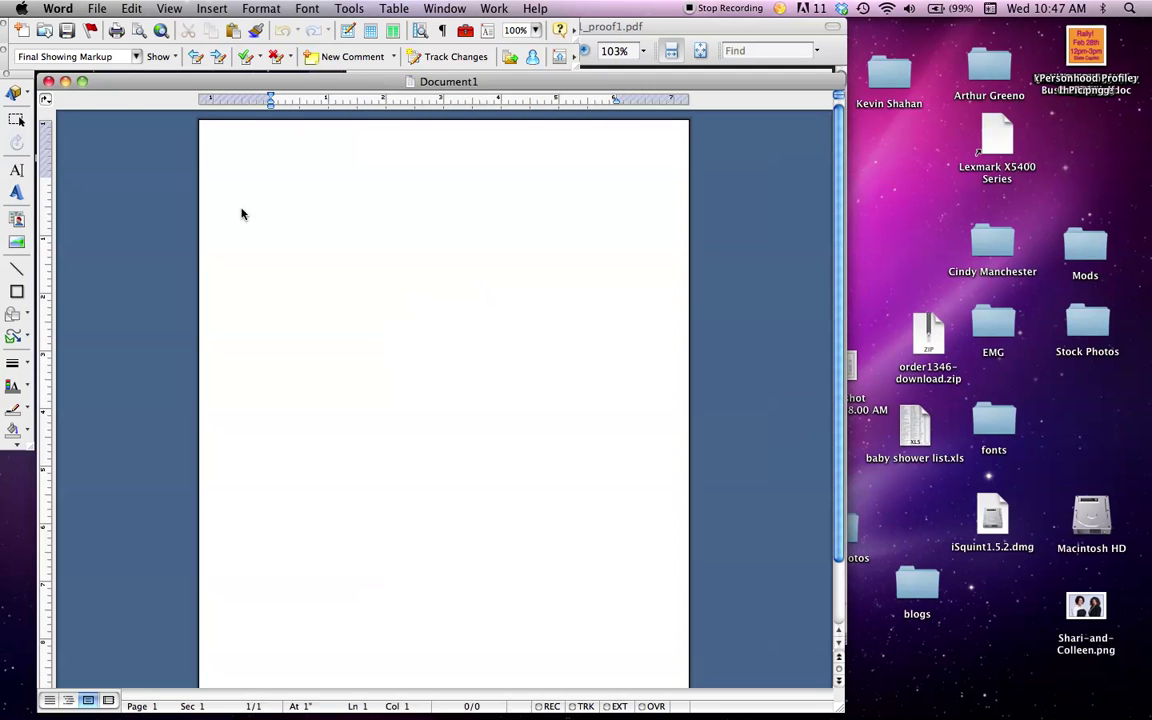
{"action": "left_click_drag", "start_coordinate": [304, 81], "coordinate": [299, 77]}
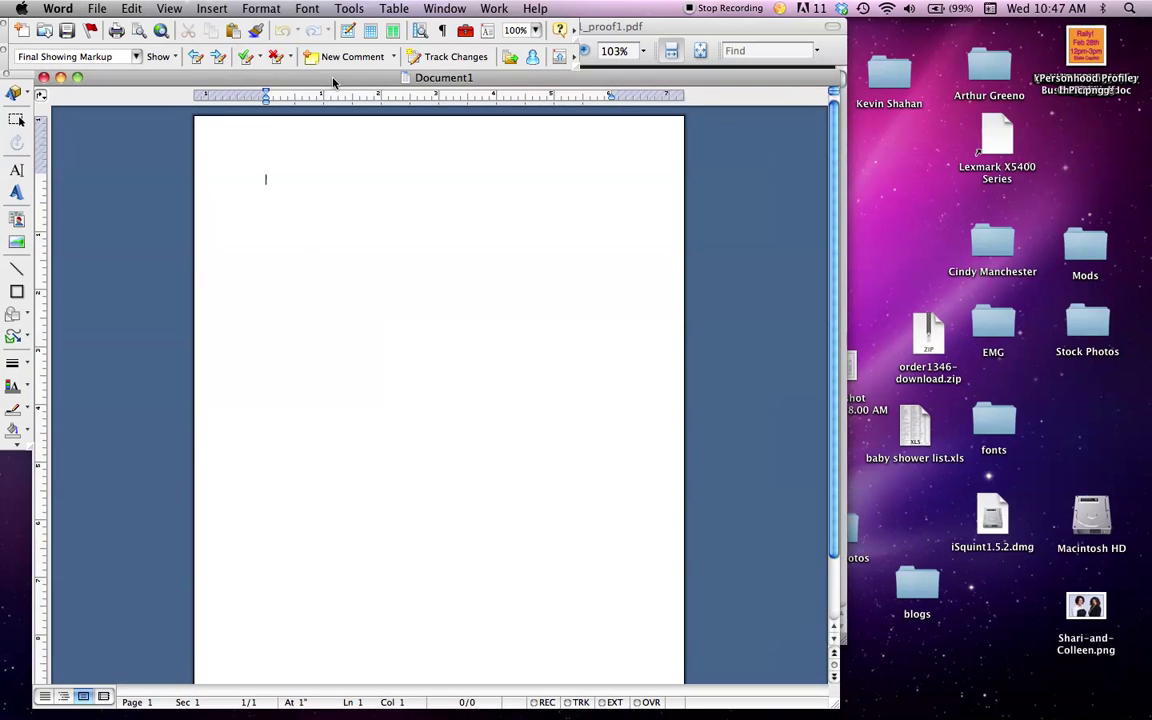
{"action": "left_click_drag", "start_coordinate": [610, 30], "coordinate": [902, 46]}
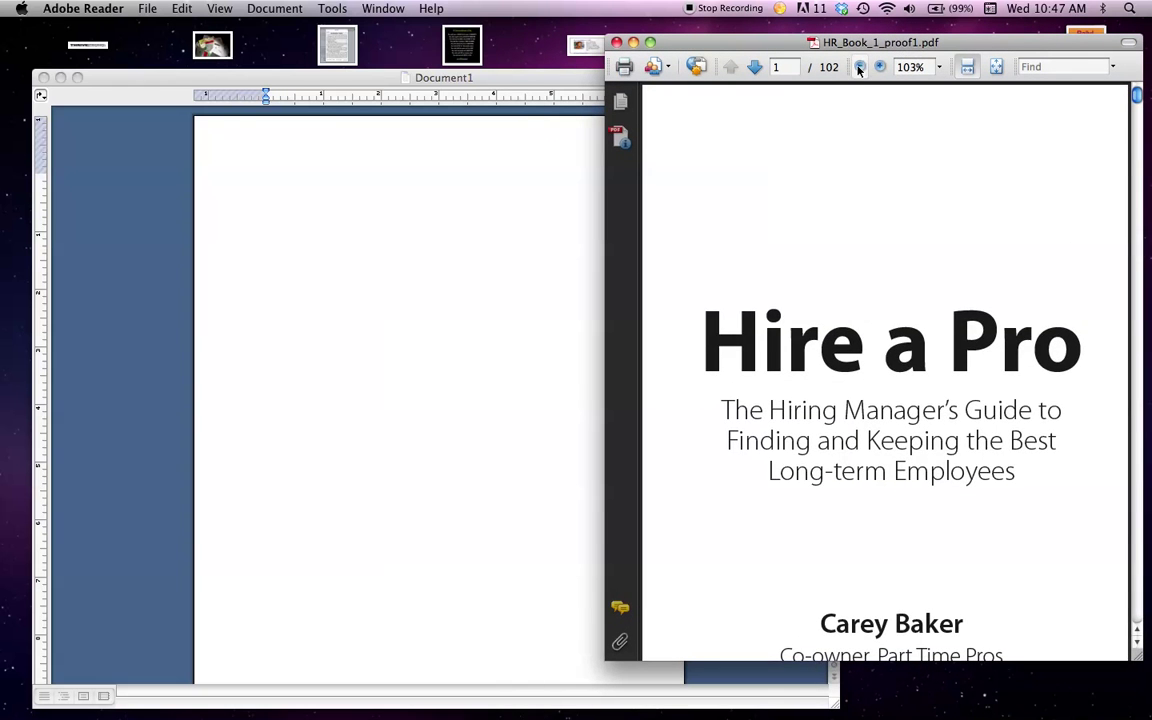
{"action": "left_click", "coordinate": [859, 67]}
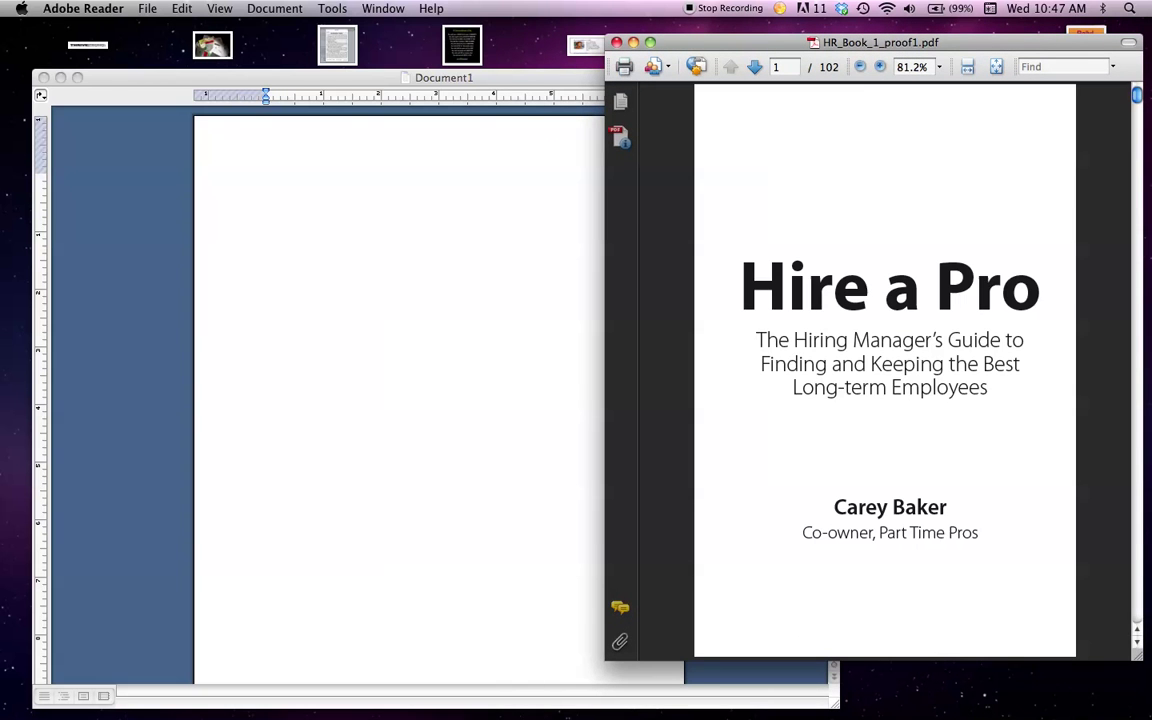
- Go to the proof's Copyright page and start the correction list in the Word document with the line "Page 2"
{"action": "left_click", "coordinate": [1136, 645]}
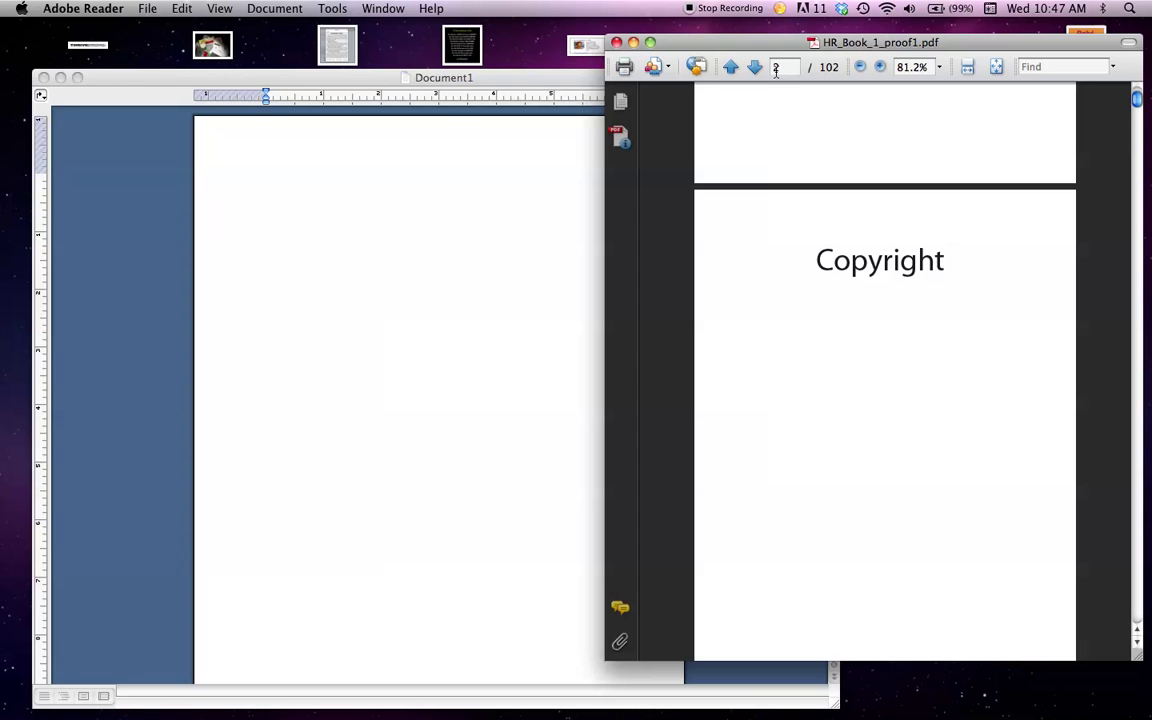
{"action": "left_click", "coordinate": [426, 187]}
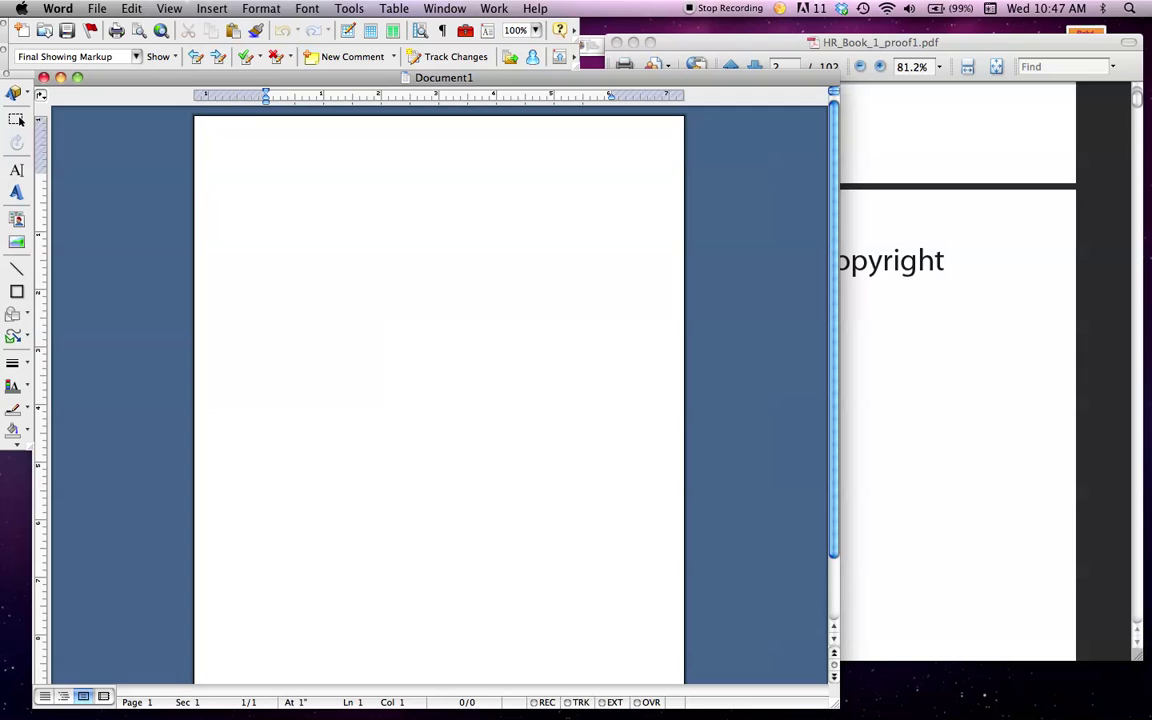
{"action": "type", "text": "Page Cp"}
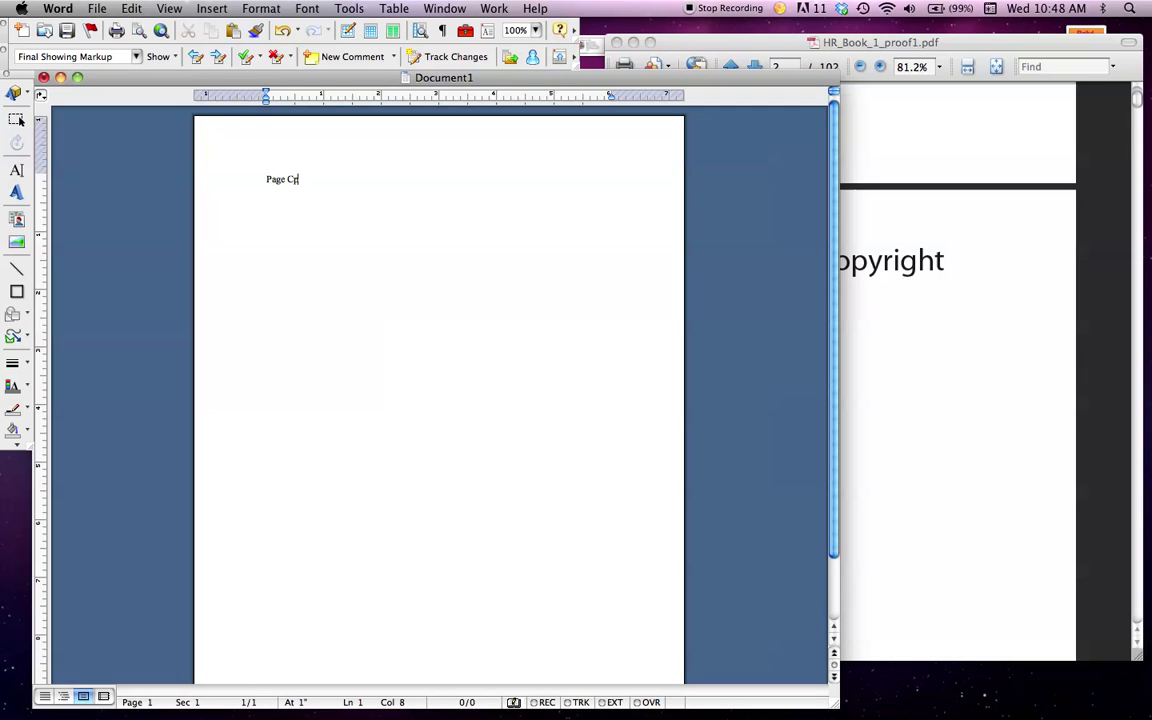
{"action": "type", "text": "yright"}
{"action": "key", "text": "BackSpace"}
{"action": "key", "text": "BackSpace"}
{"action": "key", "text": "BackSpace"}
{"action": "key", "text": "BackSpace"}
{"action": "key", "text": "BackSpace"}
{"action": "key", "text": "BackSpace"}
{"action": "key", "text": "BackSpace"}
{"action": "key", "text": "BackSpace"}
{"action": "type", "text": "2"}
{"action": "key", "text": "Return"}
- Write the correction "Copyright information add" under "Page 2" and leave a blank line below it
{"action": "type", "text": "Cp"}
{"action": "type", "text": "p"}
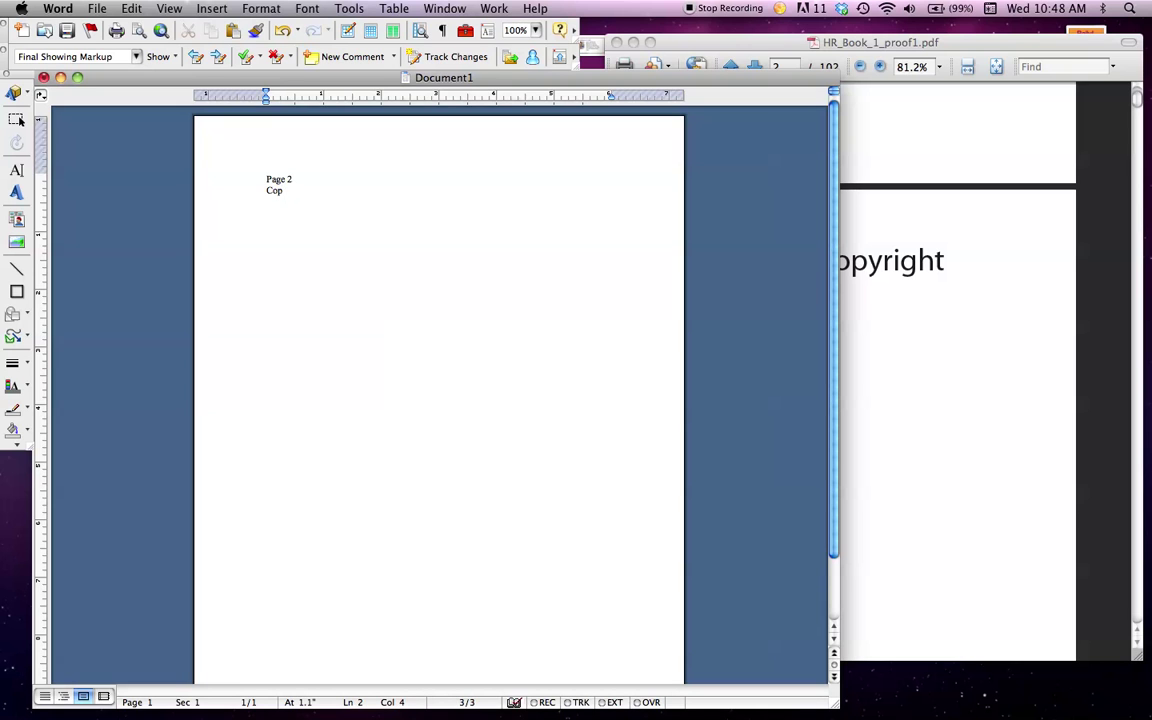
{"action": "type", "text": "yright inform"}
{"action": "key", "text": "BackSpace"}
{"action": "key", "text": "BackSpace"}
{"action": "key", "text": "BackSpace"}
{"action": "key", "text": "BackSpace"}
{"action": "key", "text": "BackSpace"}
{"action": "type", "text": "information add"}
{"action": "key", "text": "Return"}
{"action": "key", "text": "Return"}
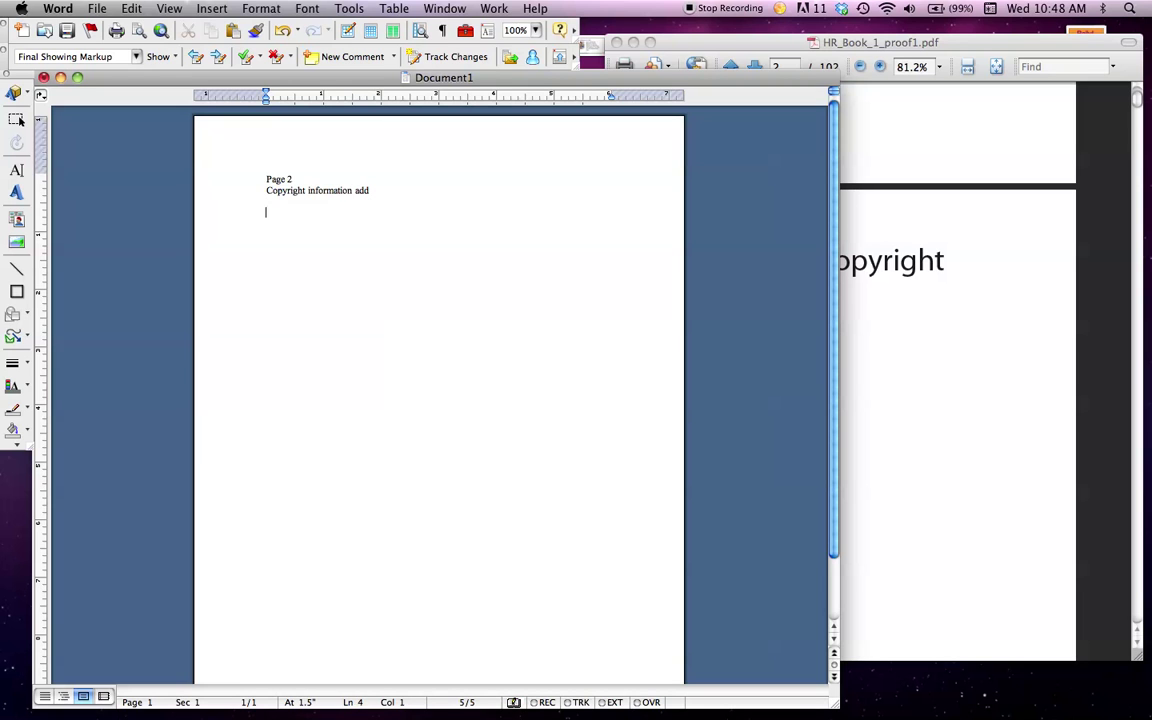
- Go to page 7 of the proof and add the line "Page 7, 2nd paragraph, 1st sentence:" to the Word list
{"action": "left_click", "coordinate": [885, 374]}
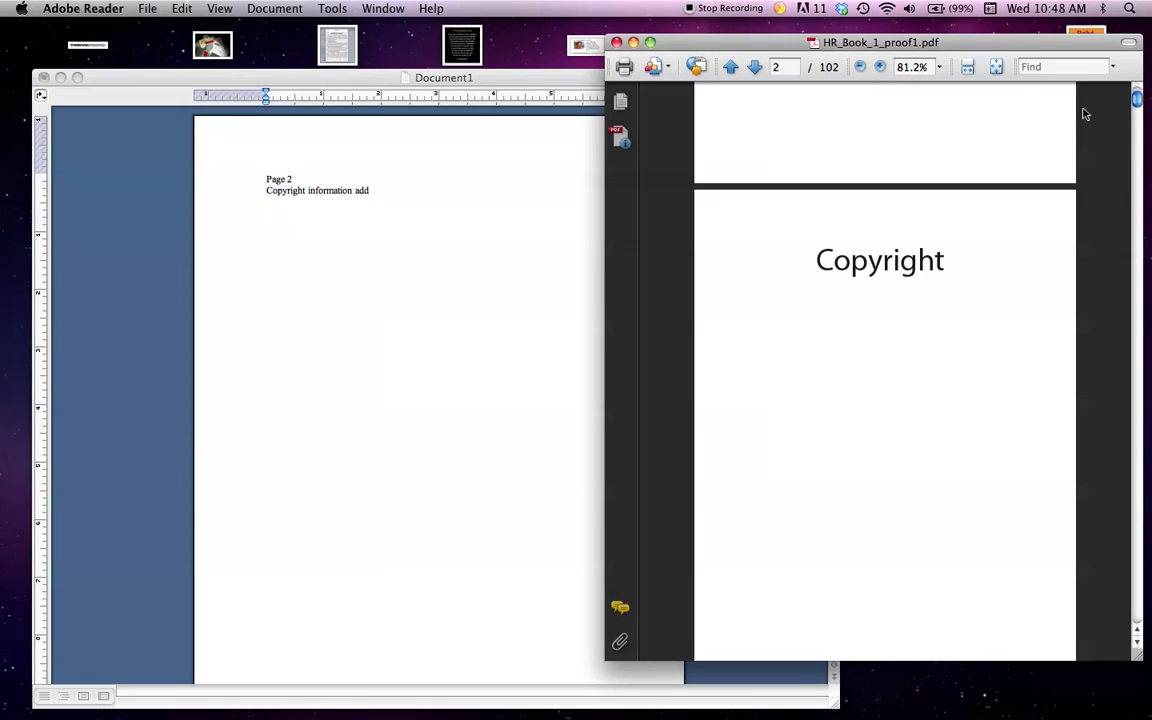
{"action": "left_click_drag", "start_coordinate": [1137, 106], "coordinate": [1135, 130]}
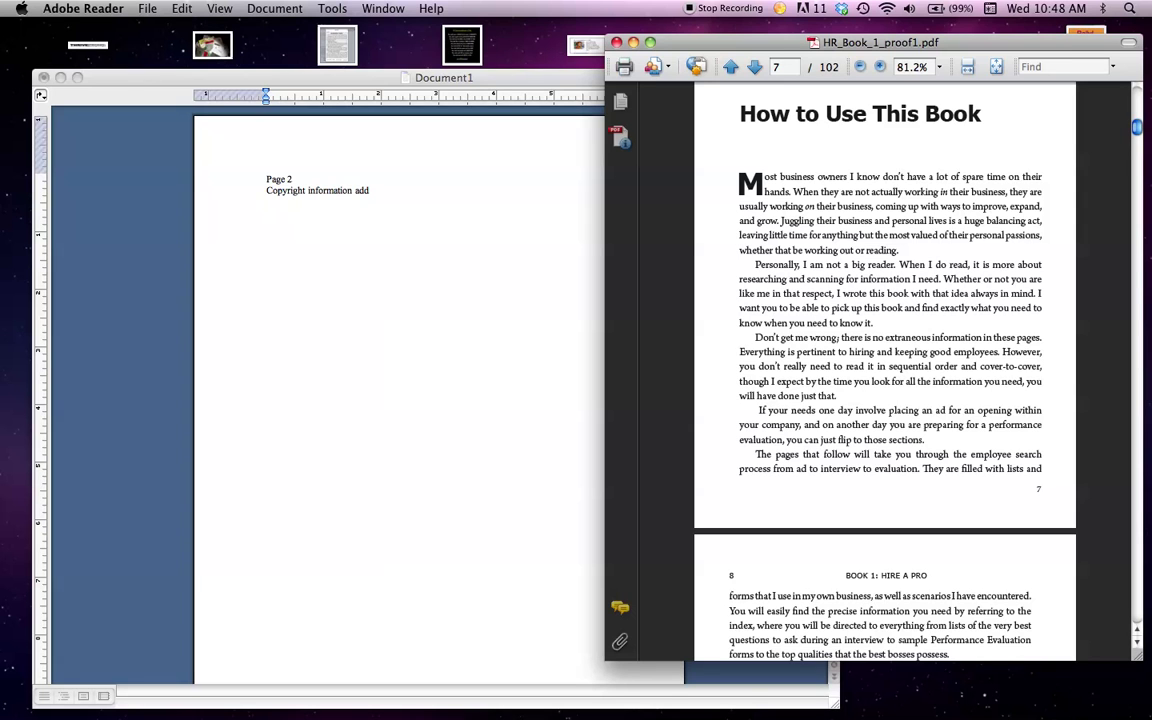
{"action": "left_click_drag", "start_coordinate": [802, 264], "coordinate": [755, 264]}
{"action": "left_click", "coordinate": [391, 206]}
{"action": "type", "text": "Page"}
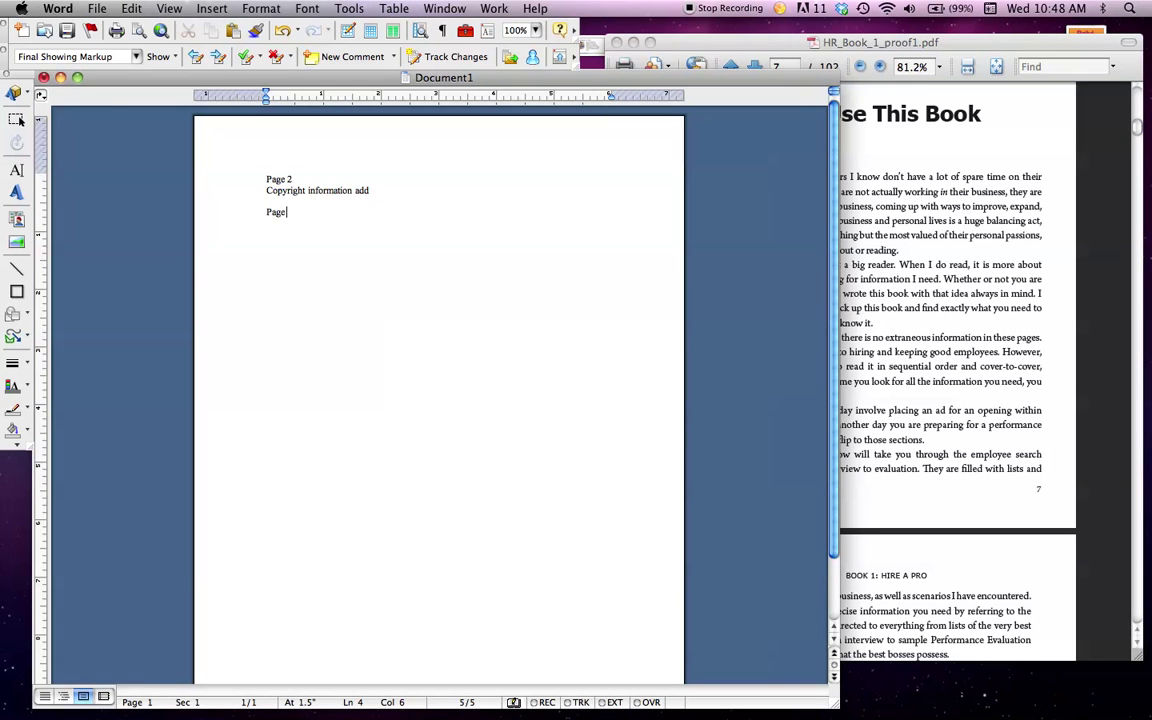
{"action": "type", "text": " 7,"}
{"action": "left_click", "coordinate": [899, 299]}
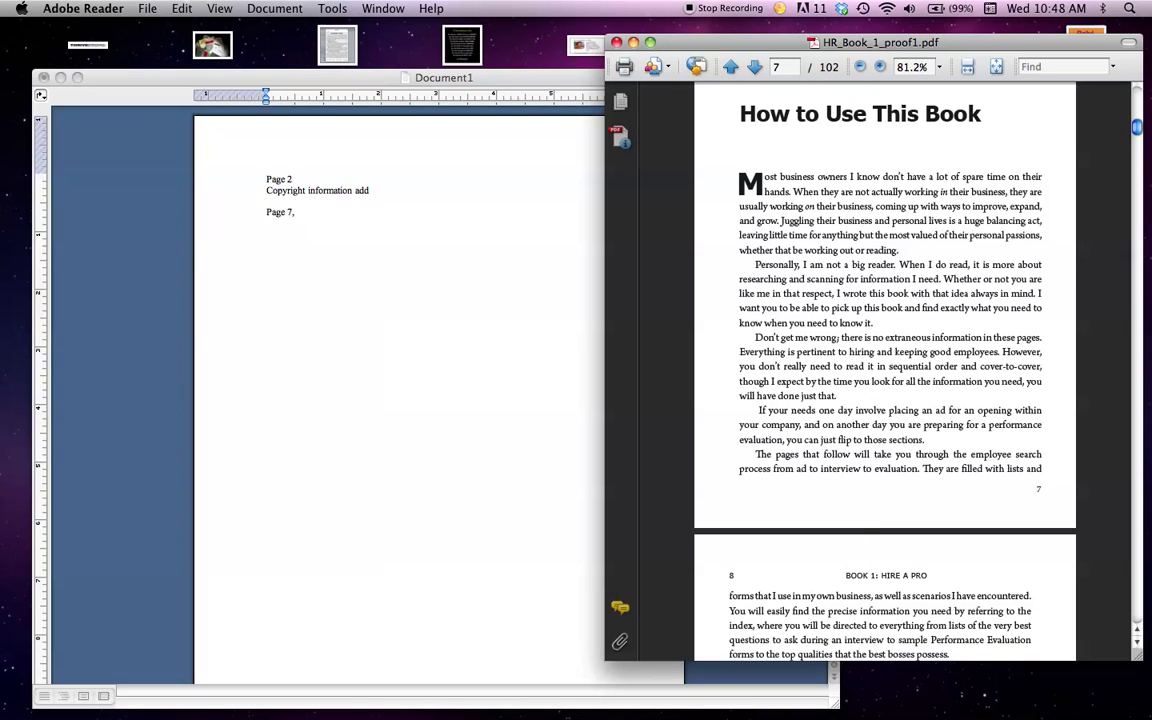
{"action": "left_click_drag", "start_coordinate": [757, 264], "coordinate": [801, 264]}
{"action": "left_click", "coordinate": [350, 221]}
{"action": "type", "text": "2nd"}
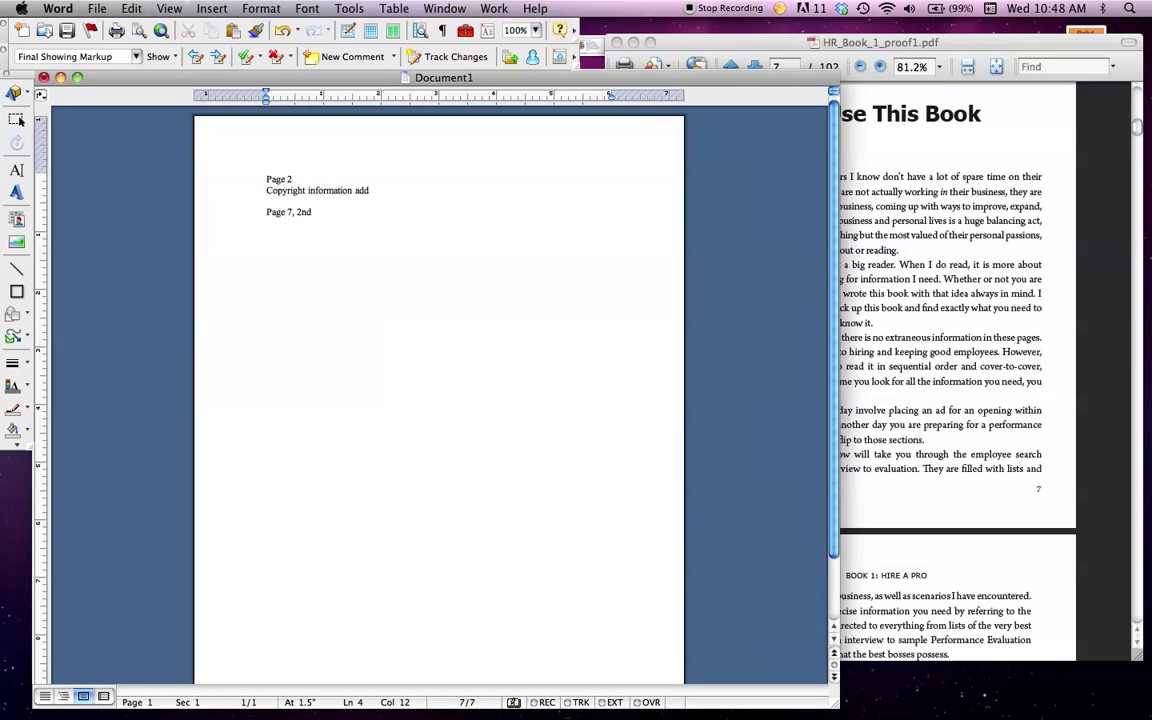
{"action": "type", "text": " paragraph, 1st sente"}
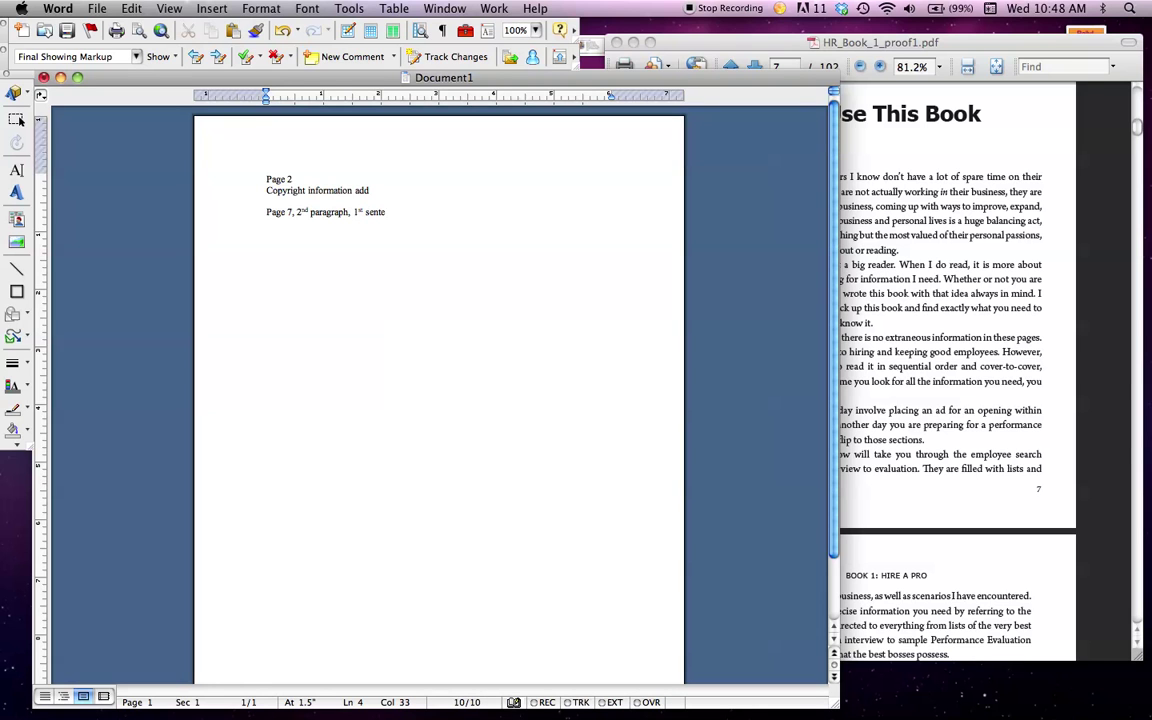
{"action": "type", "text": "nce:"}
{"action": "key", "text": "Return"}
- Write the page 7 correction as Change to: "I am not a big reader."
{"action": "type", "text": "Change to:"}
{"action": "left_click", "coordinate": [893, 352]}
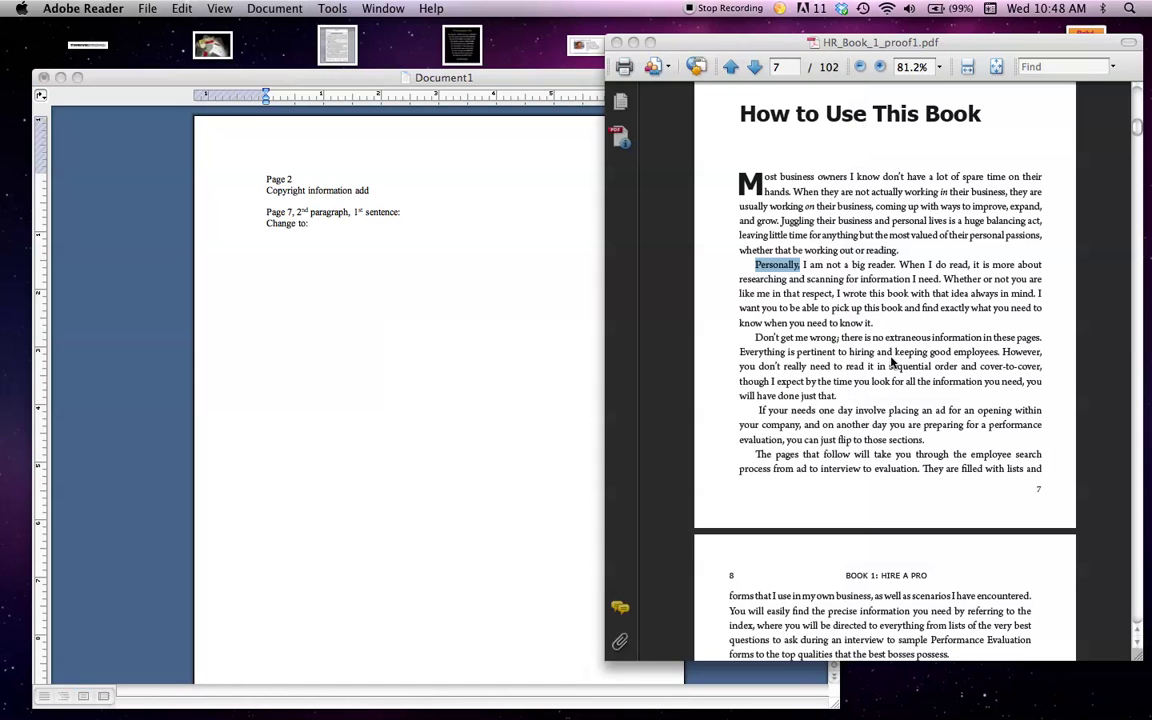
{"action": "left_click", "coordinate": [363, 231]}
{"action": "type", "text": ":"}
{"action": "type", "text": " \"I am no"}
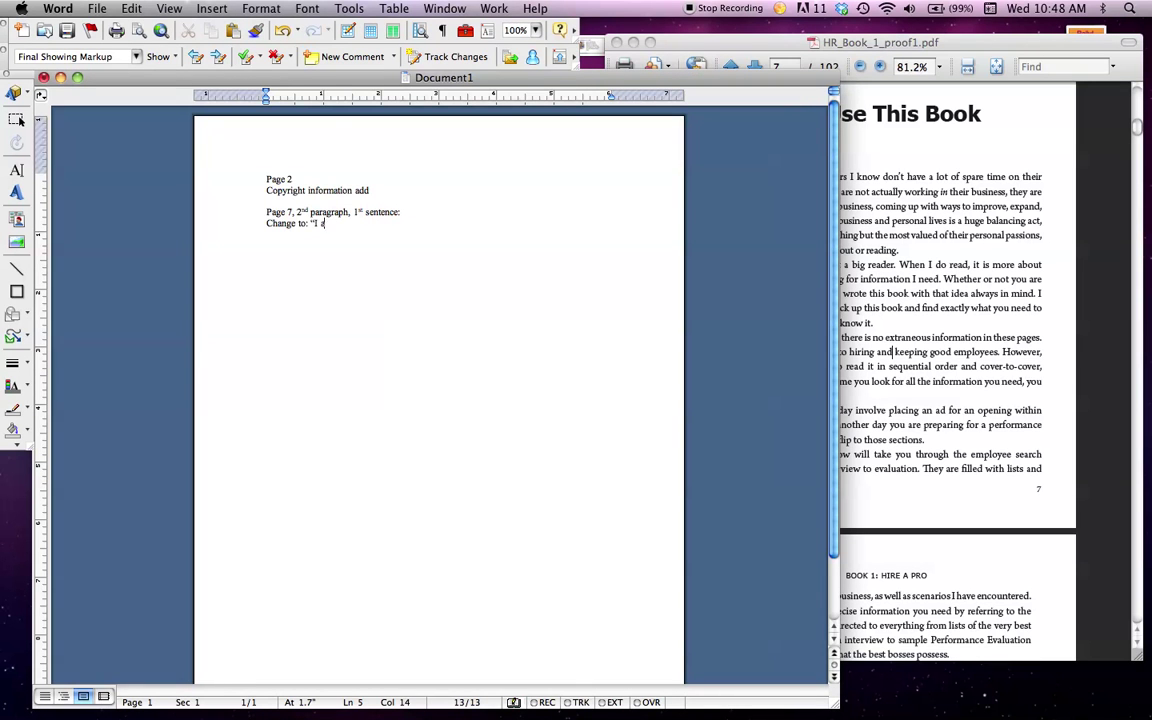
{"action": "type", "text": "t a big reader"}
{"action": "type", "text": ".''"}
{"action": "key", "text": "Return"}
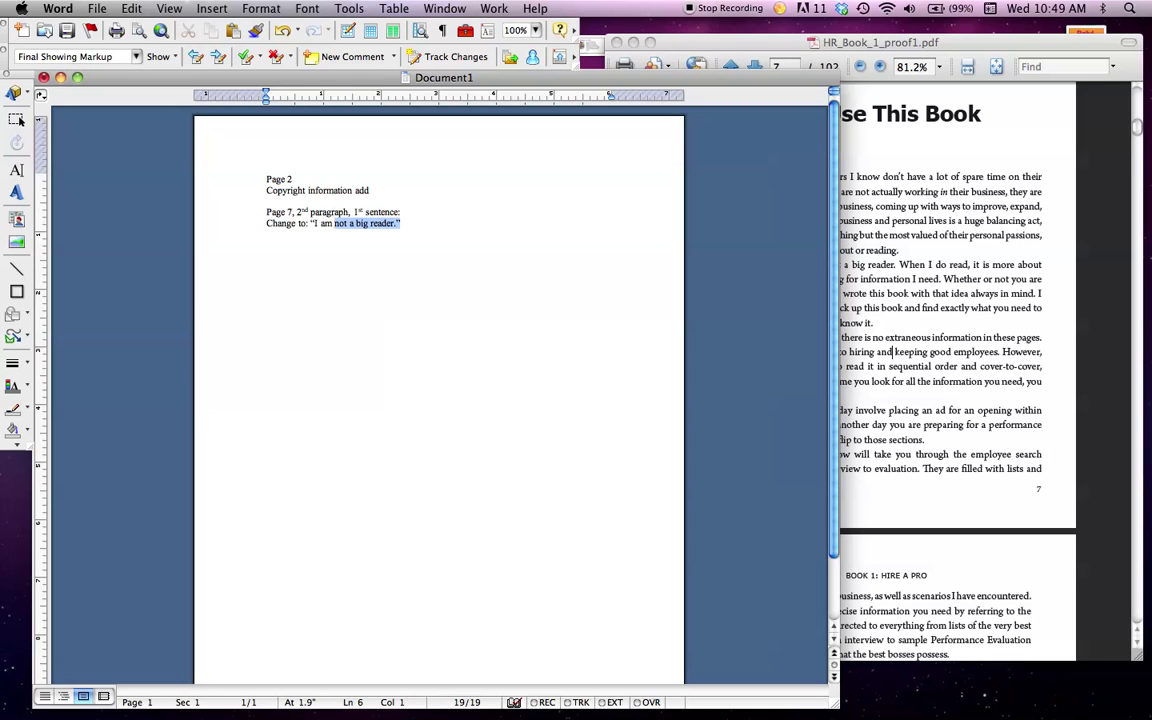
- Replace the "Change to" line with: Remove "Personally" – sentence should read "I am not a big reader."
{"action": "key", "text": "shift+Home"}
{"action": "type", "text": "Remove"}
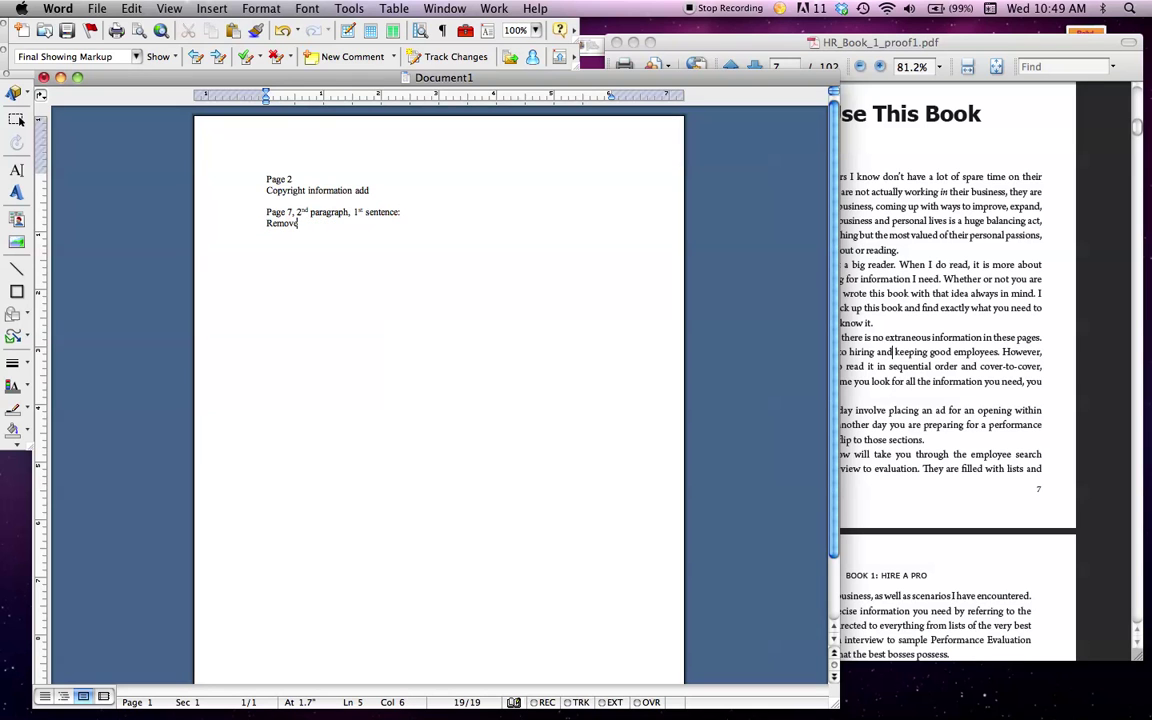
{"action": "type", "text": " \"Persona"}
{"action": "type", "text": "lly\""}
{"action": "type", "text": " - sentence "}
{"action": "type", "text": "sho"}
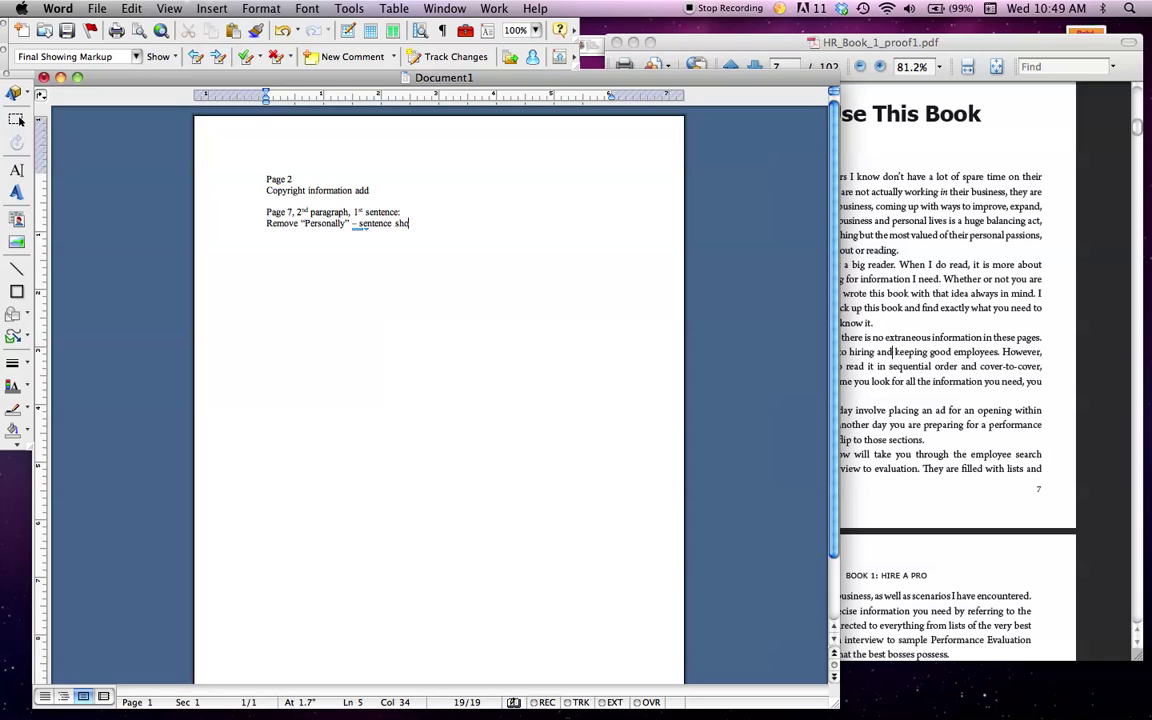
{"action": "type", "text": "uld read \"I am not a b"}
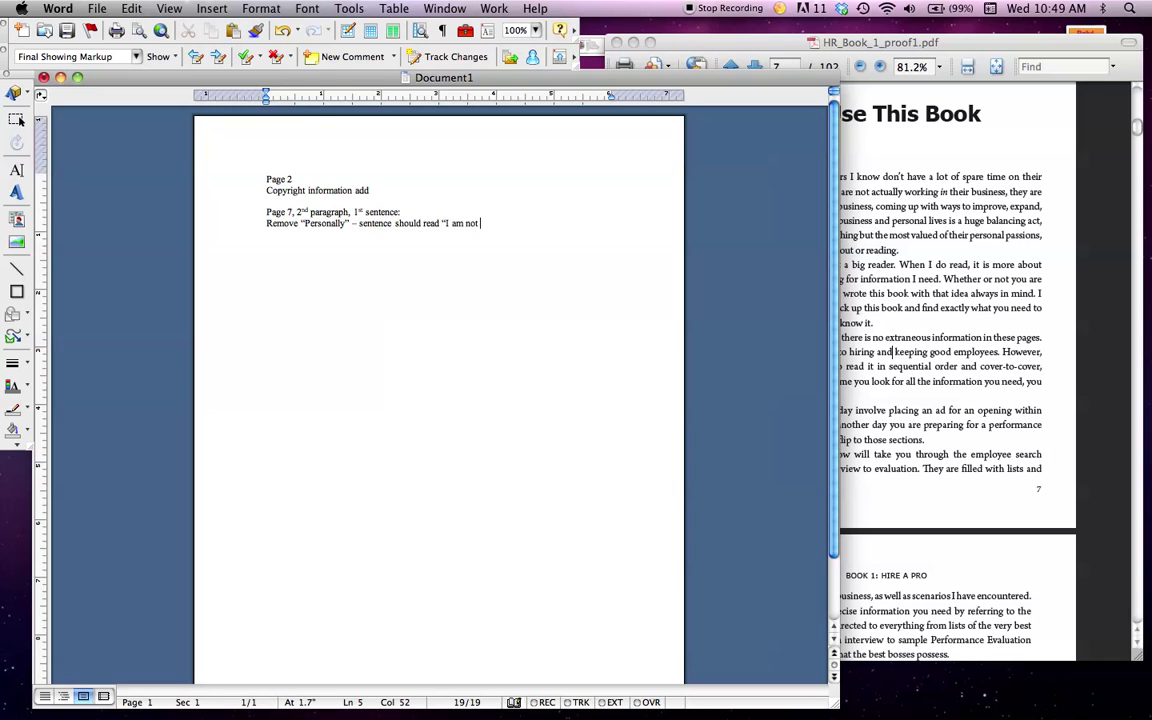
{"action": "type", "text": "ig reader"}
{"action": "type", "text": ".\""}
{"action": "left_click", "coordinate": [869, 266]}
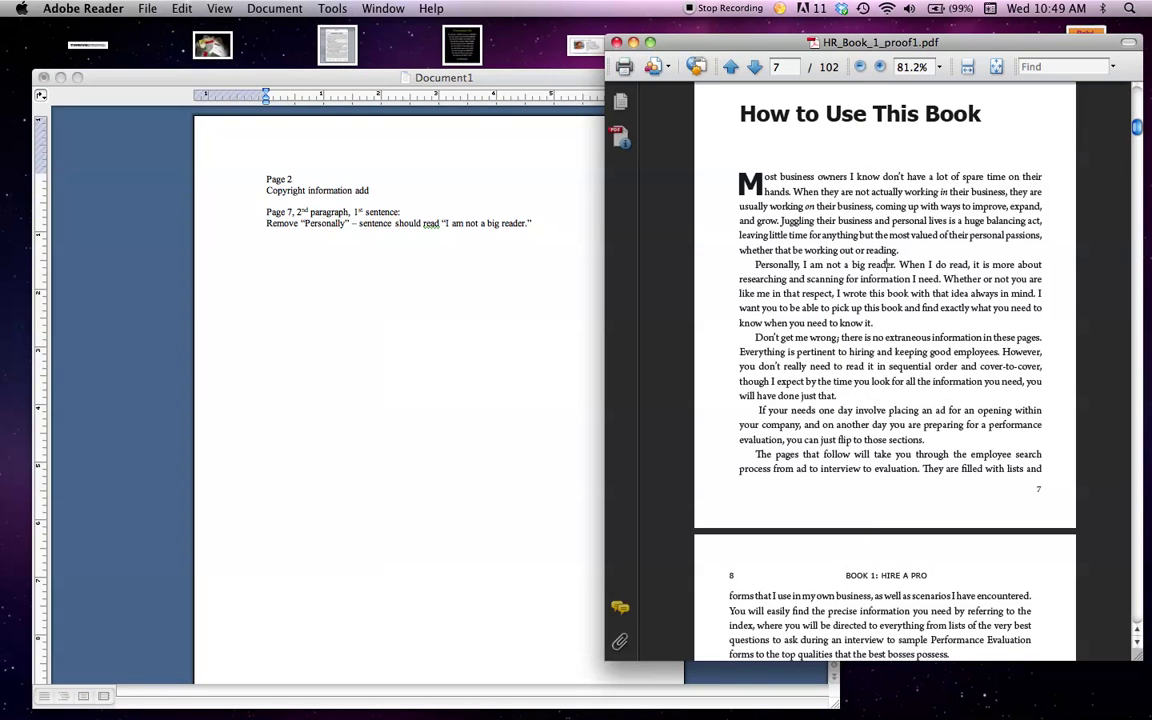